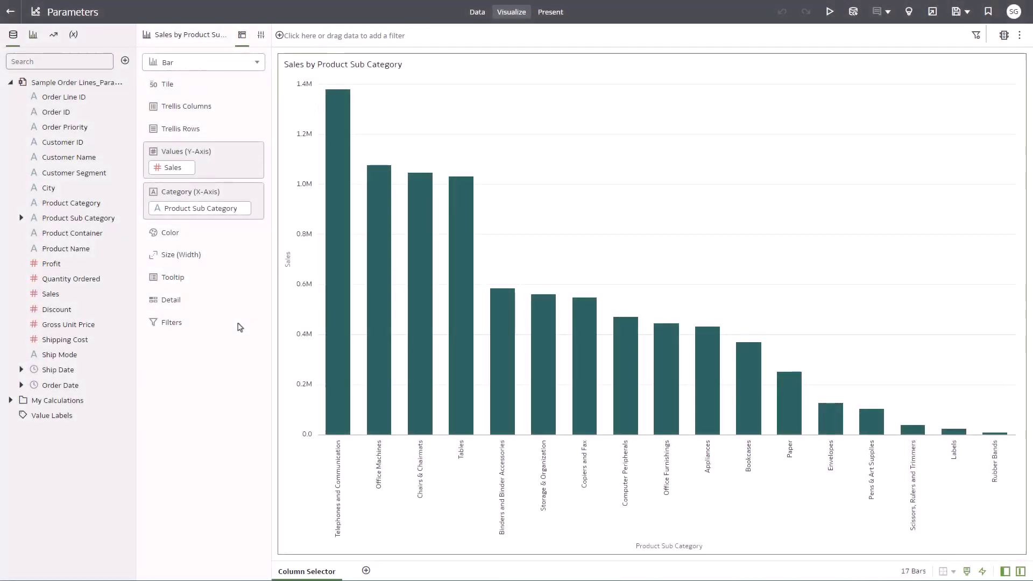
# - Switch the data panel to the (x) Parameters list, which shows only system parameters
pyautogui.click(76, 35)
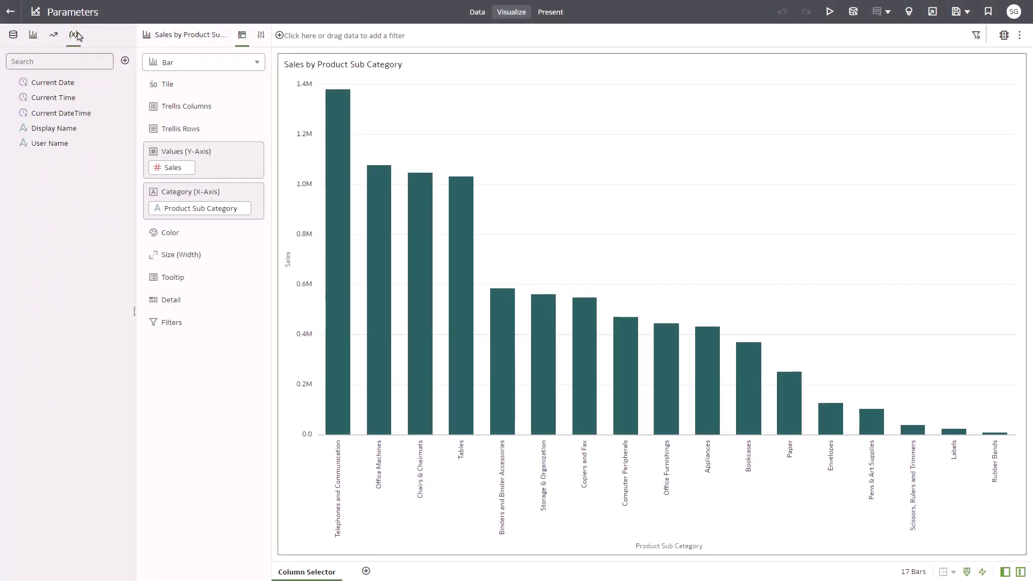
# - Create a text parameter named 'Dimension Selector' and expand its Available Values options
pyautogui.click(125, 61)
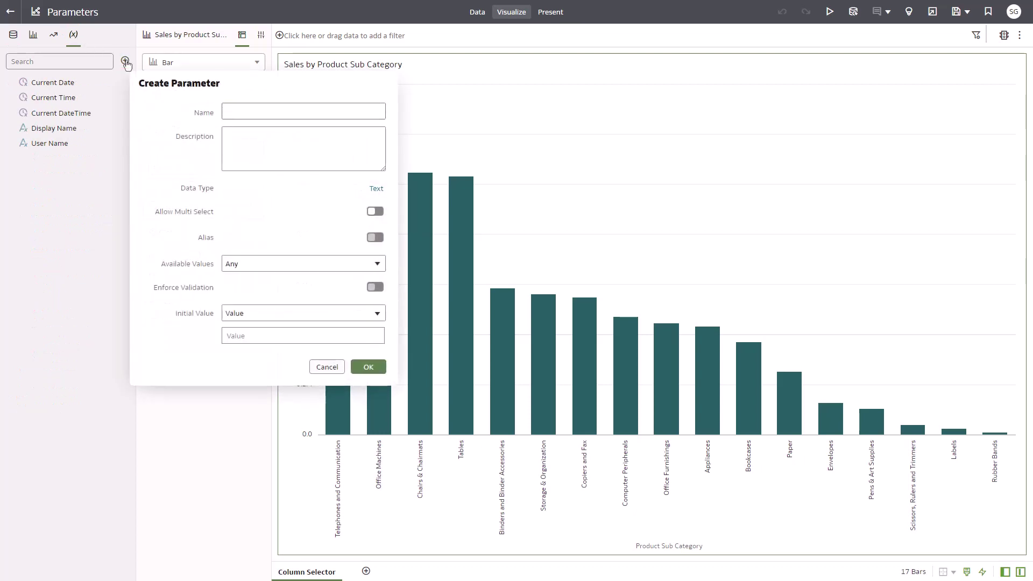
pyautogui.write('D')
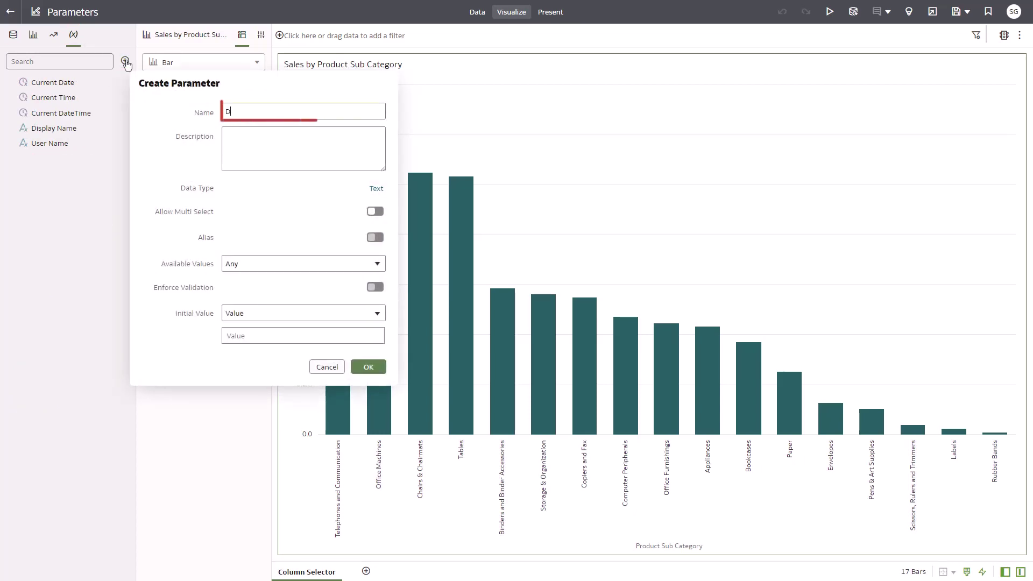
pyautogui.write('imension Selector')
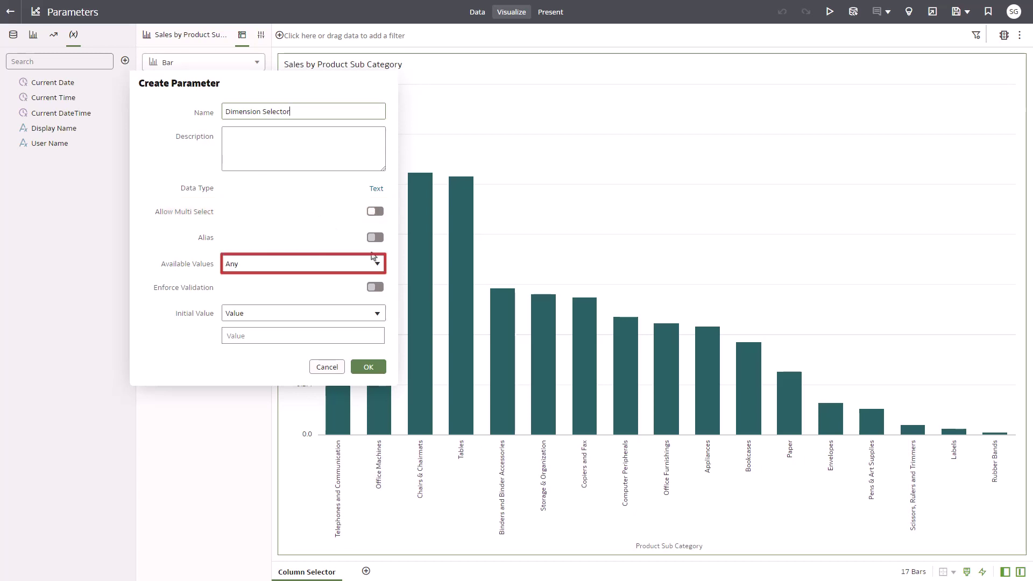
pyautogui.click(376, 263)
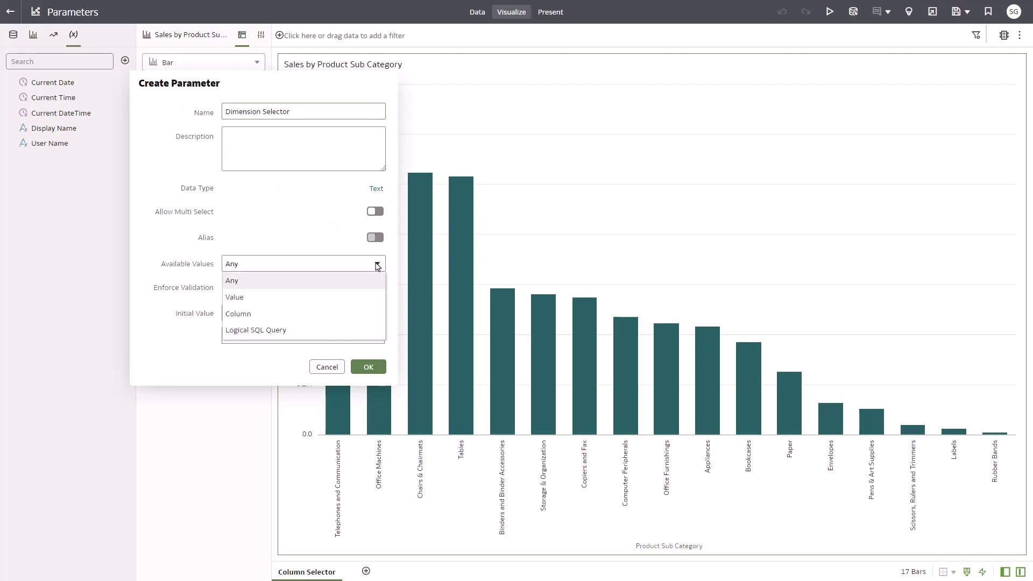
# - Limit available values to a fixed list, starting with Product Sub Category and Customer Segment
pyautogui.click(329, 297)
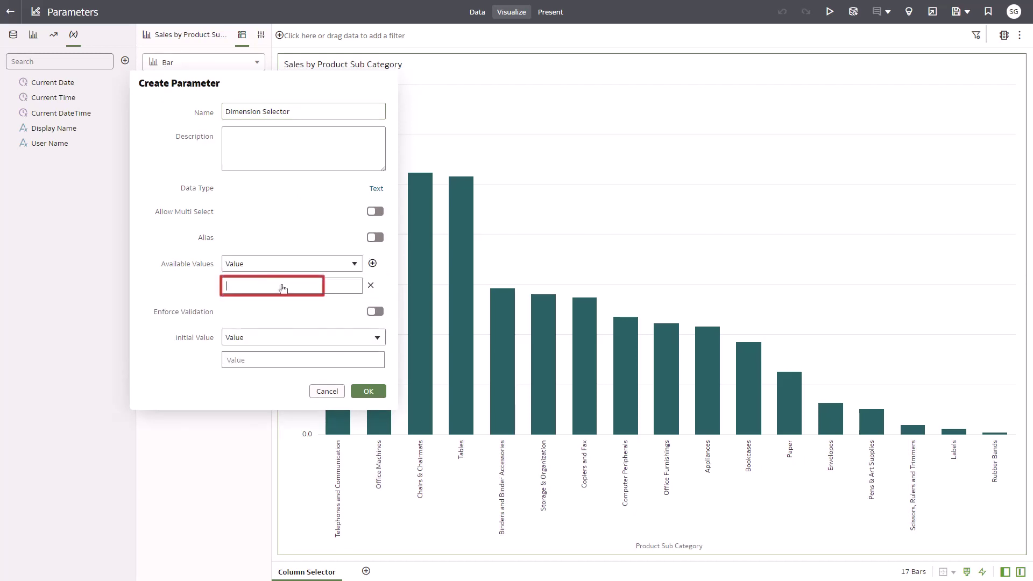
pyautogui.write('Product ')
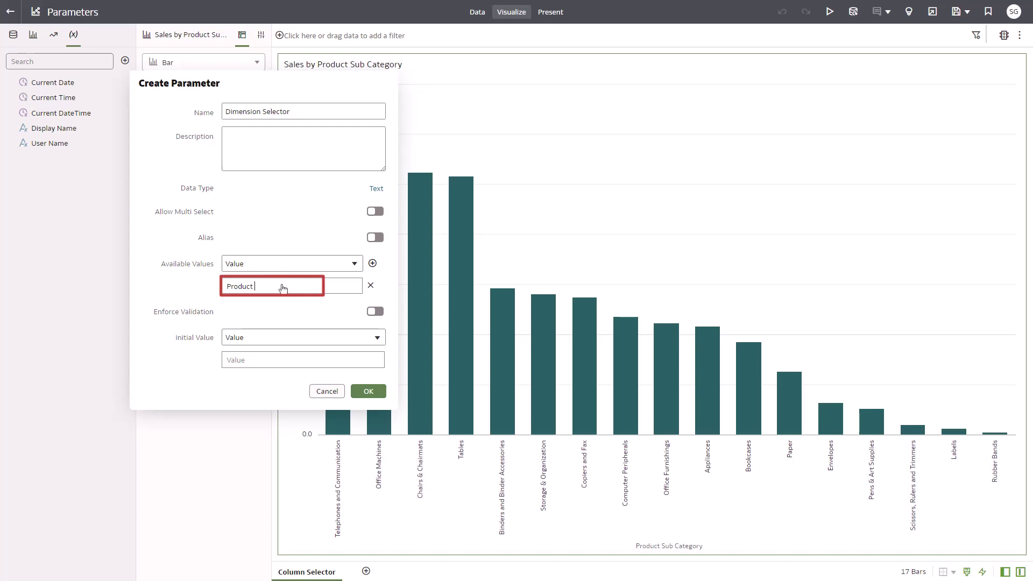
pyautogui.write('Sub Category')
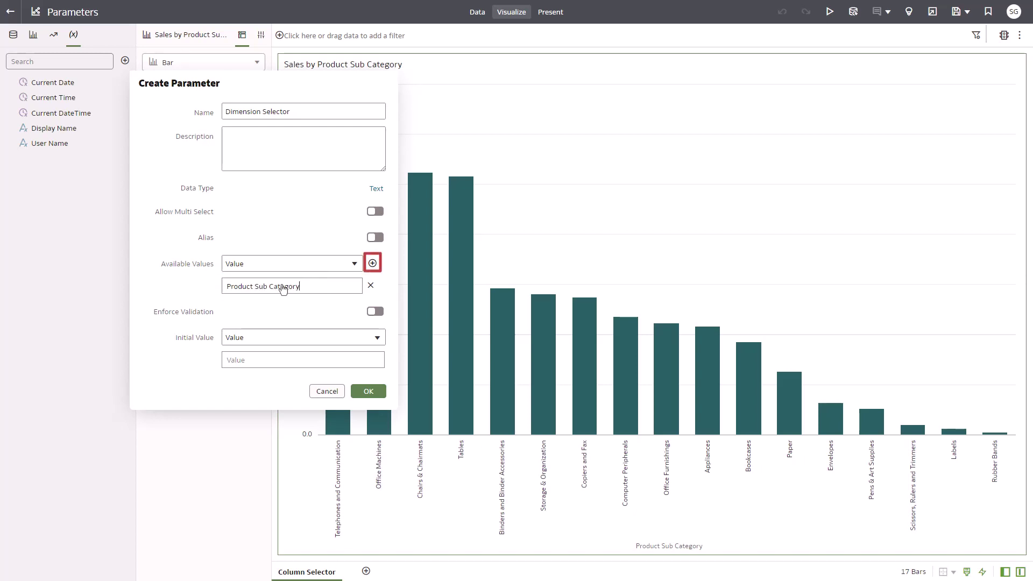
pyautogui.click(373, 263)
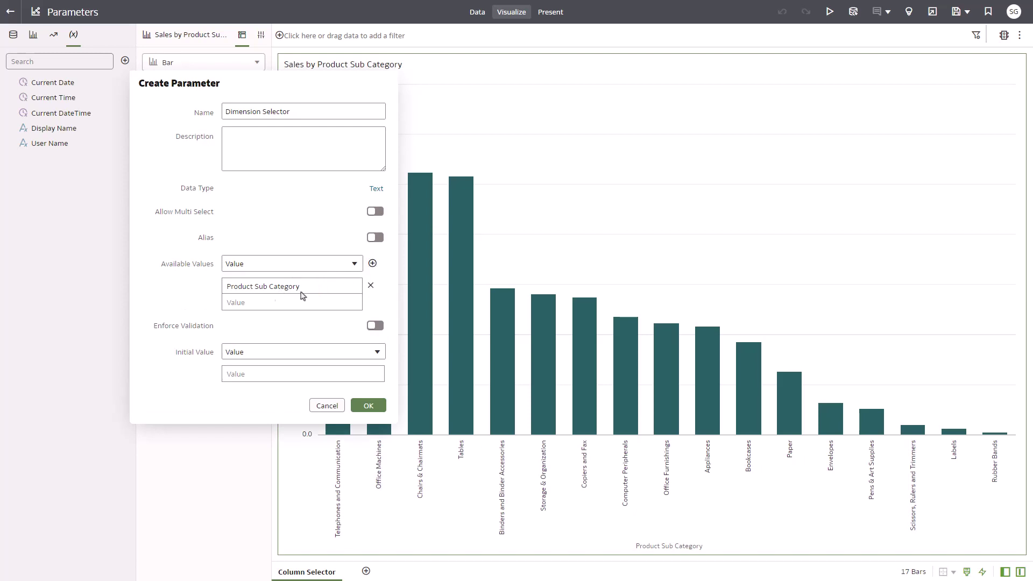
pyautogui.click(265, 306)
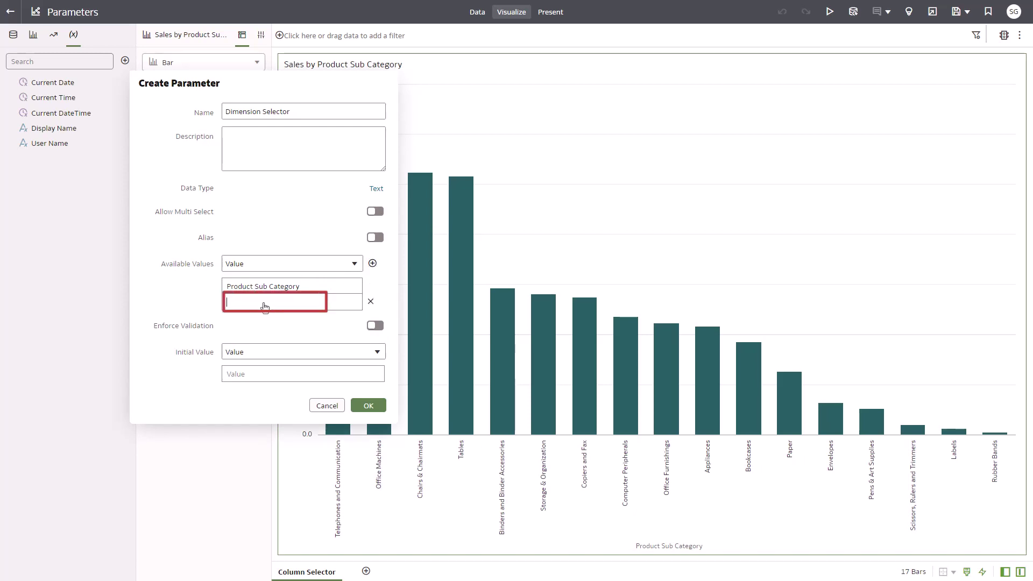
pyautogui.write('Customer Segment')
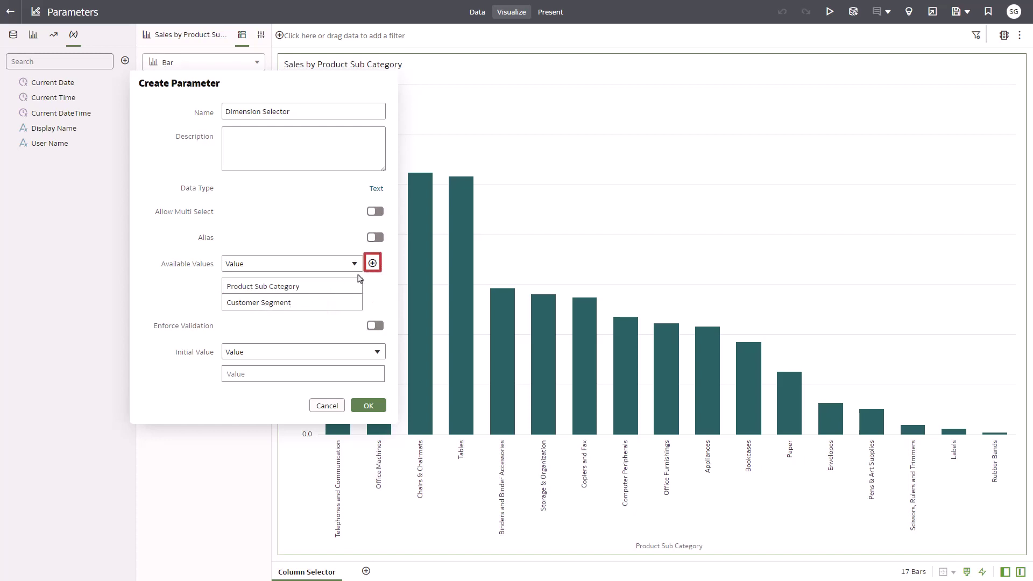
# - Add the values Order Priority and Ship Mode, and set Initial Value to First Available Value
pyautogui.click(372, 263)
pyautogui.click(289, 319)
pyautogui.write('Orde')
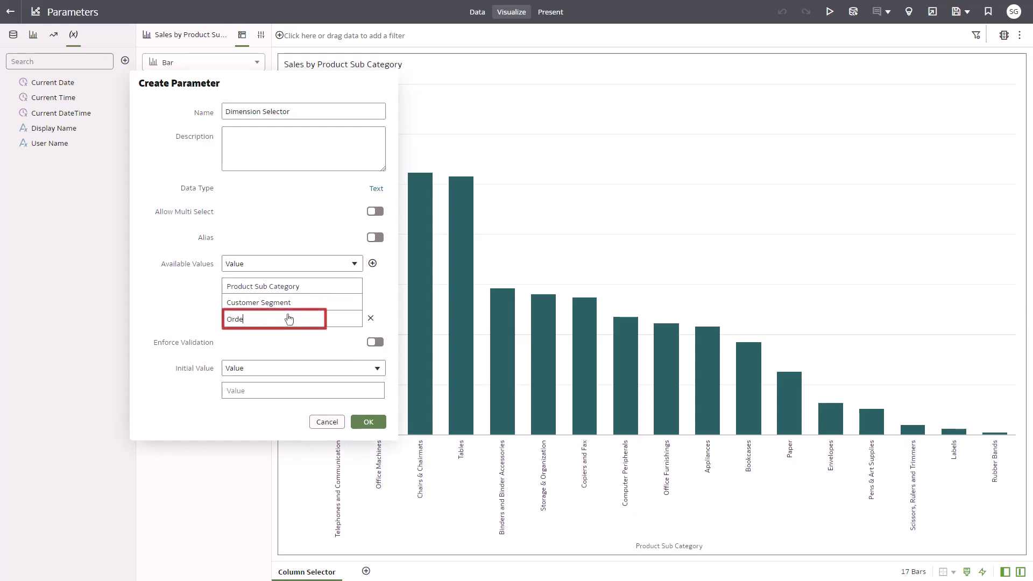
pyautogui.write('r Priority')
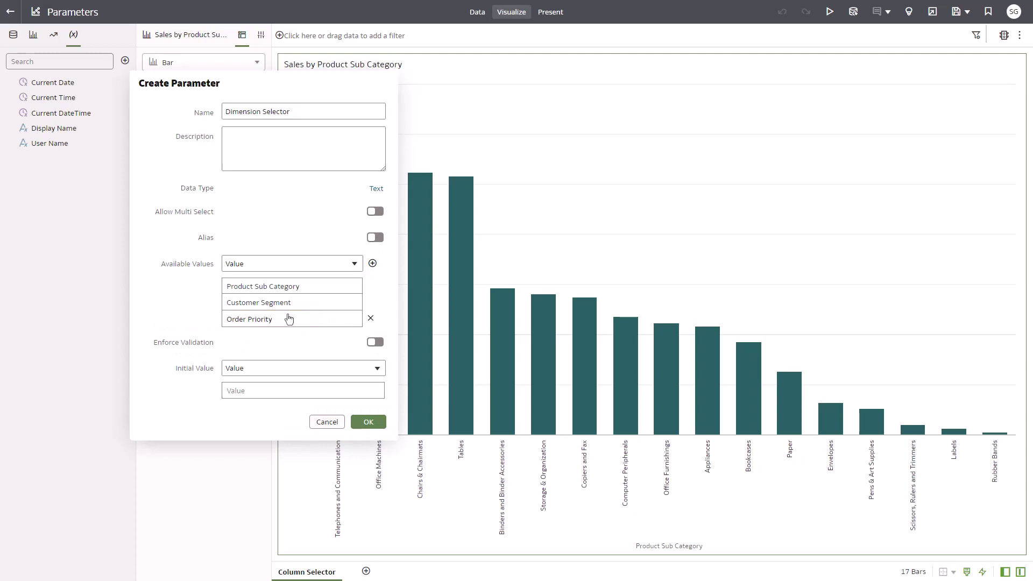
pyautogui.click(373, 263)
pyautogui.click(257, 339)
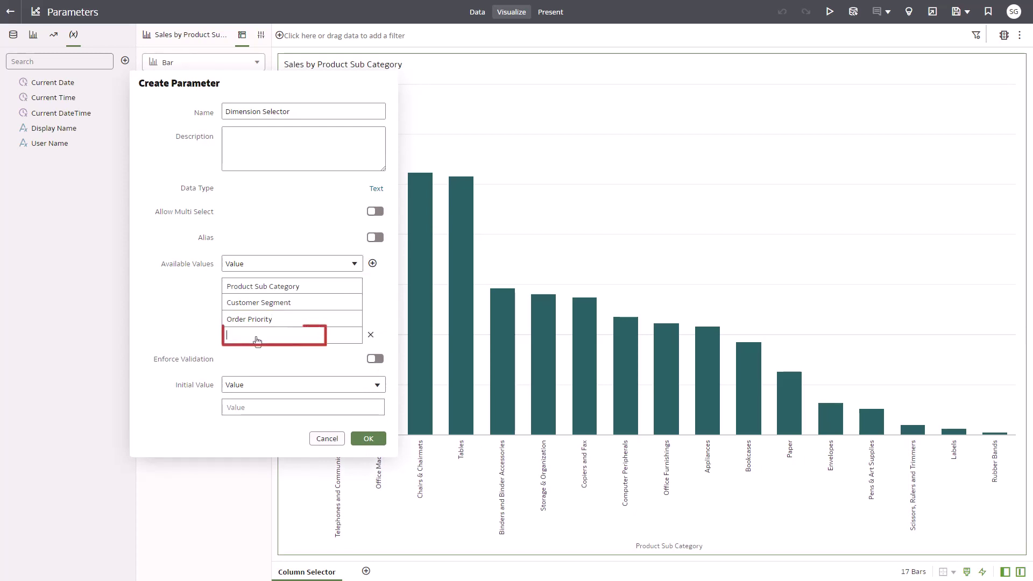
pyautogui.write('Ship Mode')
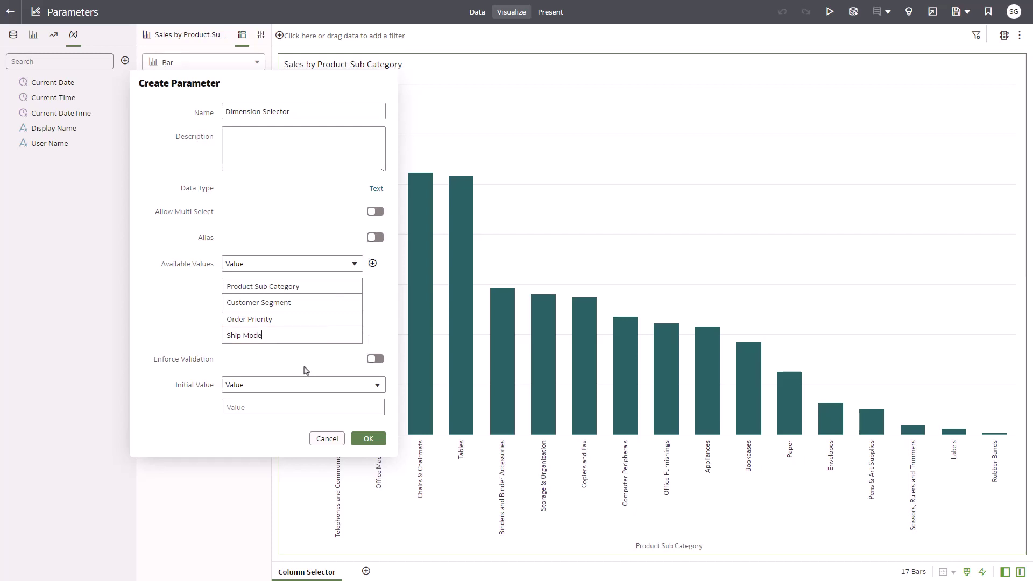
pyautogui.click(292, 386)
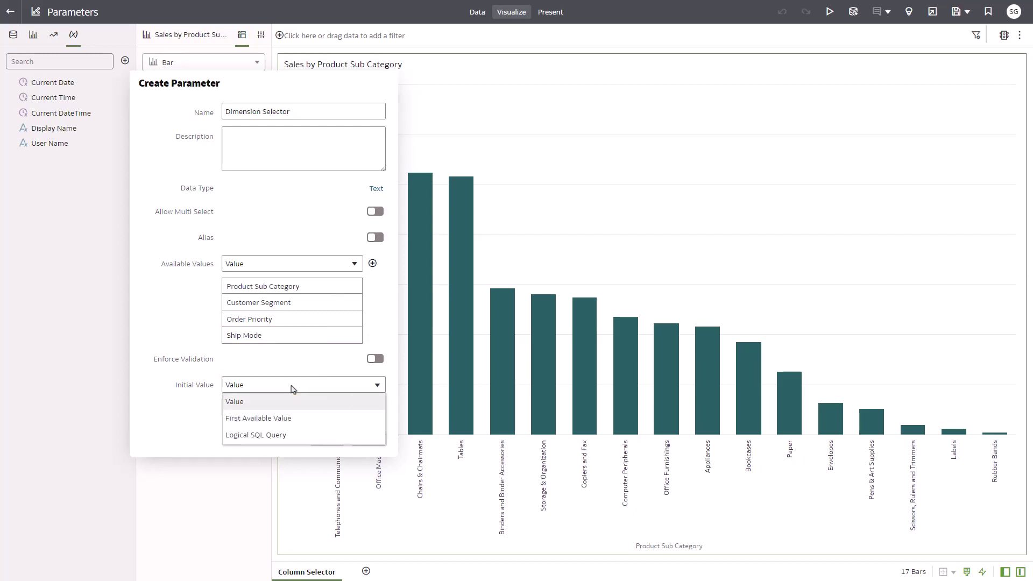
pyautogui.click(279, 419)
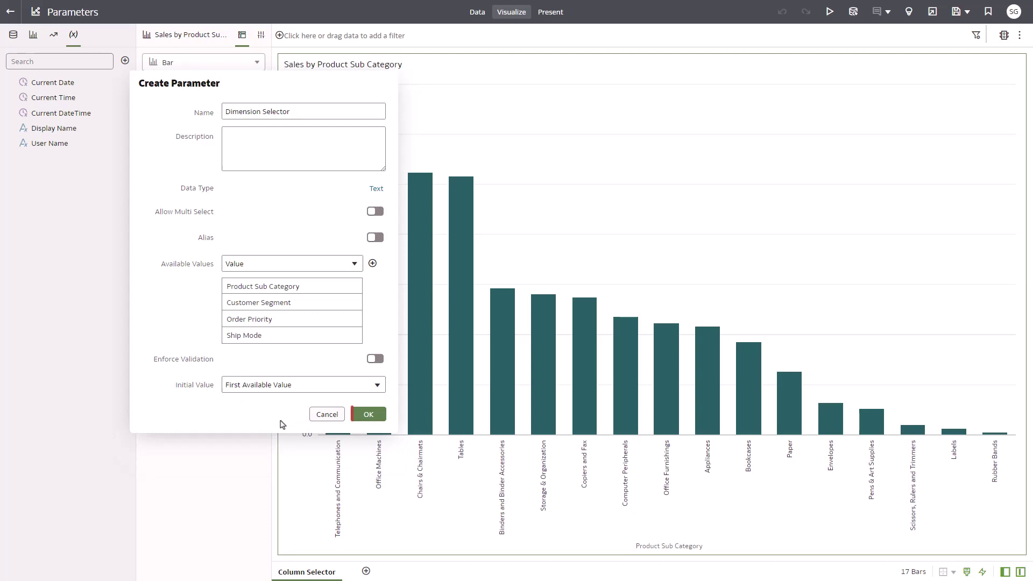
# - Save the Dimension Selector parameter and return to the Sample Order Lines fields at My Calculations
pyautogui.click(362, 417)
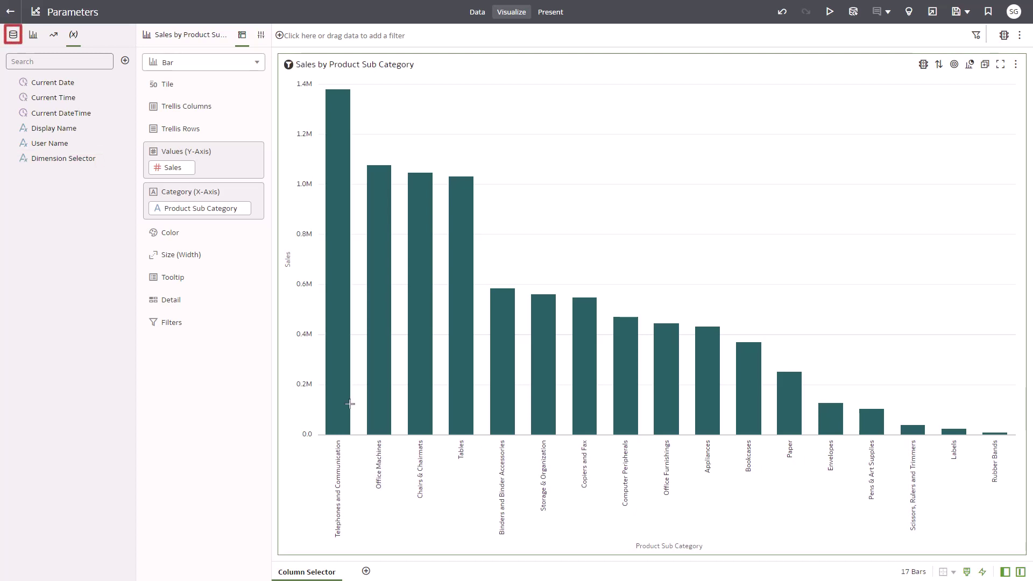
pyautogui.click(14, 38)
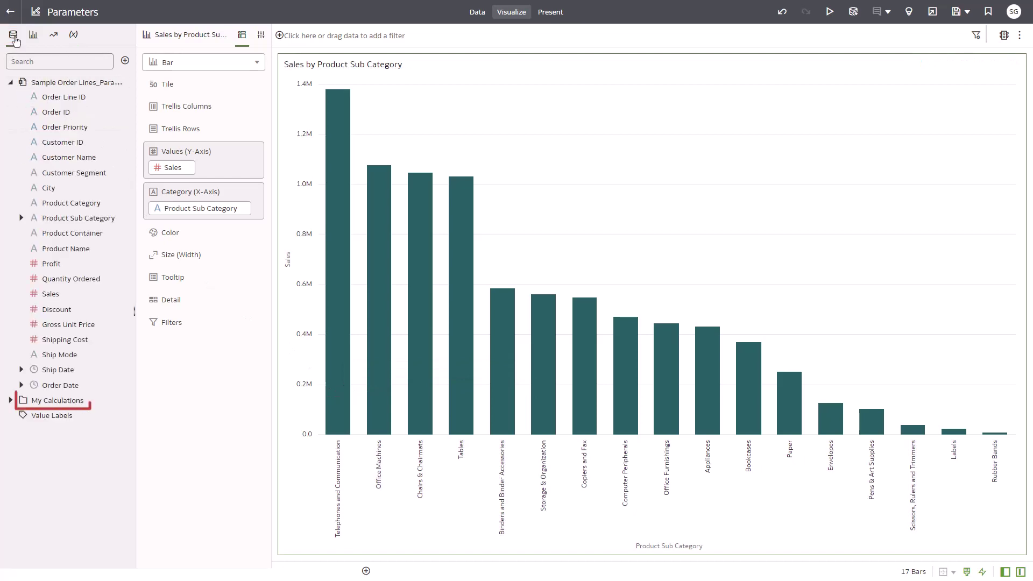
pyautogui.rightClick(61, 401)
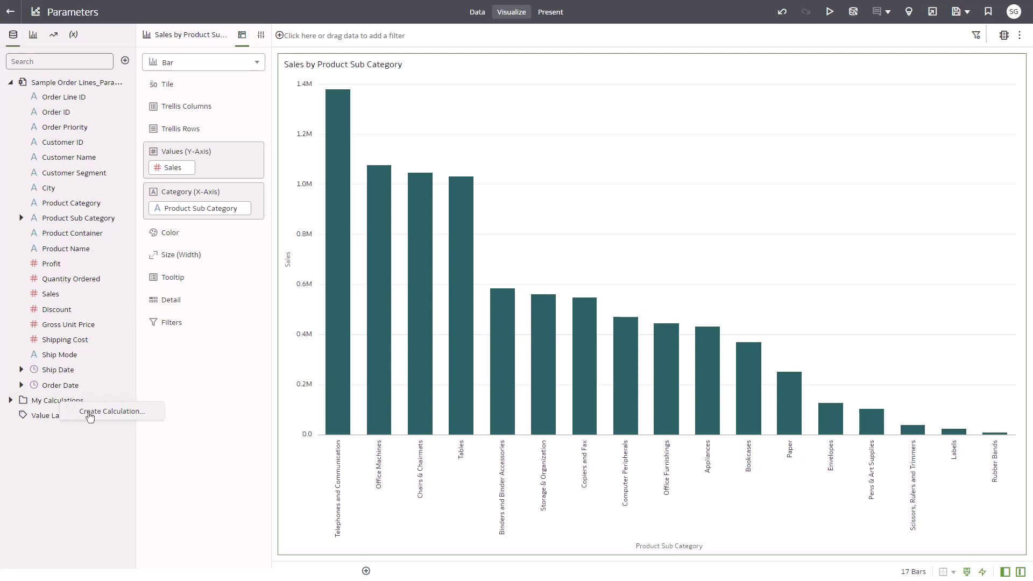
# - Start a calculation named Dimension with a CASE on the Dimension Selector parameter
pyautogui.click(85, 411)
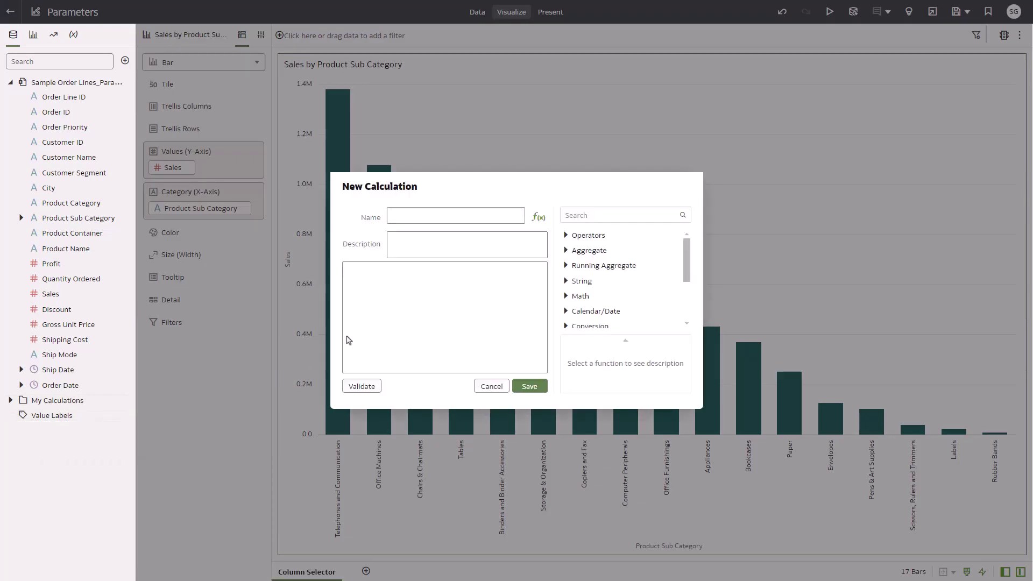
pyautogui.write('Dimension')
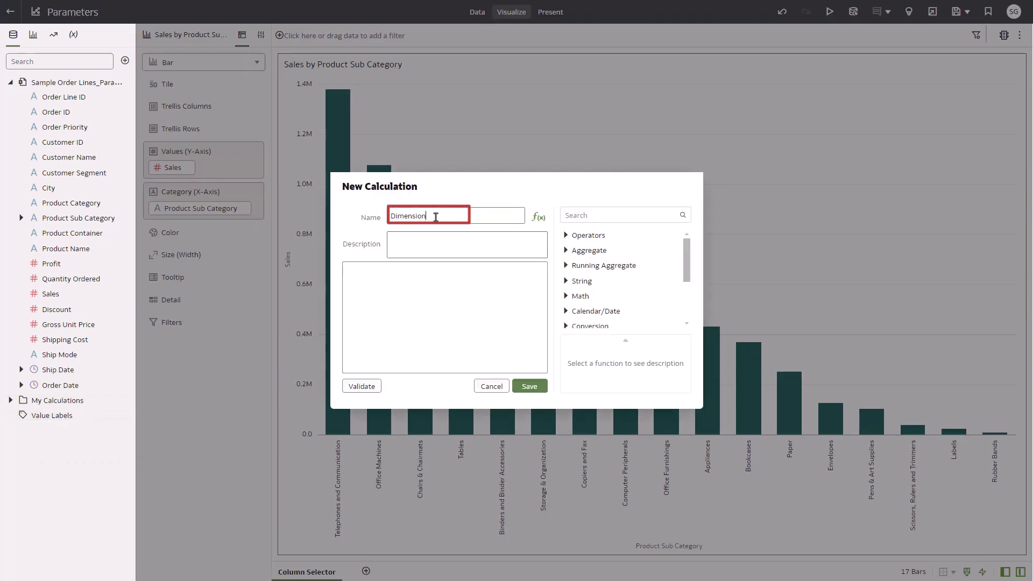
pyautogui.click(420, 294)
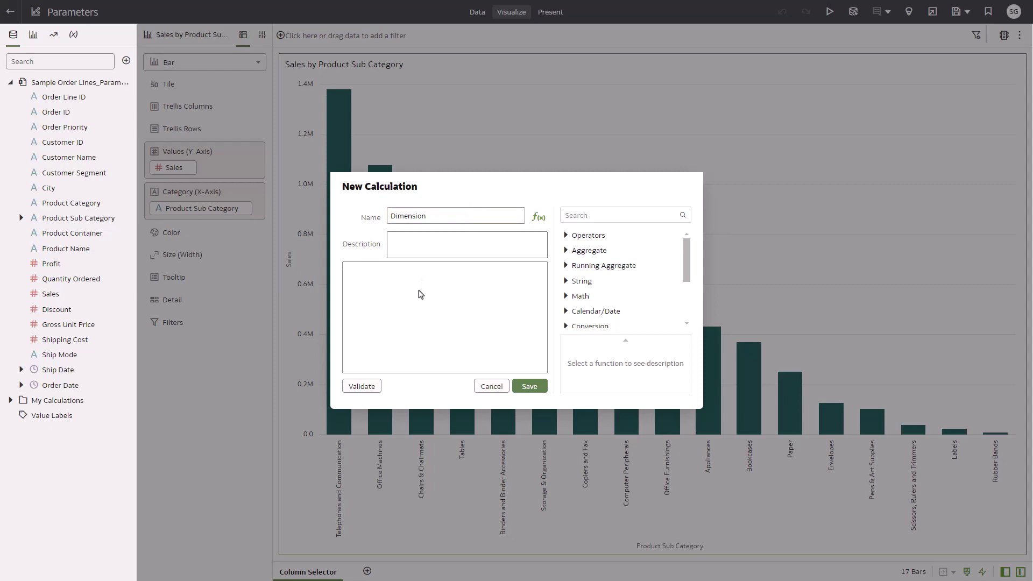
pyautogui.write('case')
pyautogui.click(72, 34)
pyautogui.moveTo(44, 158); pyautogui.dragTo(365, 270)
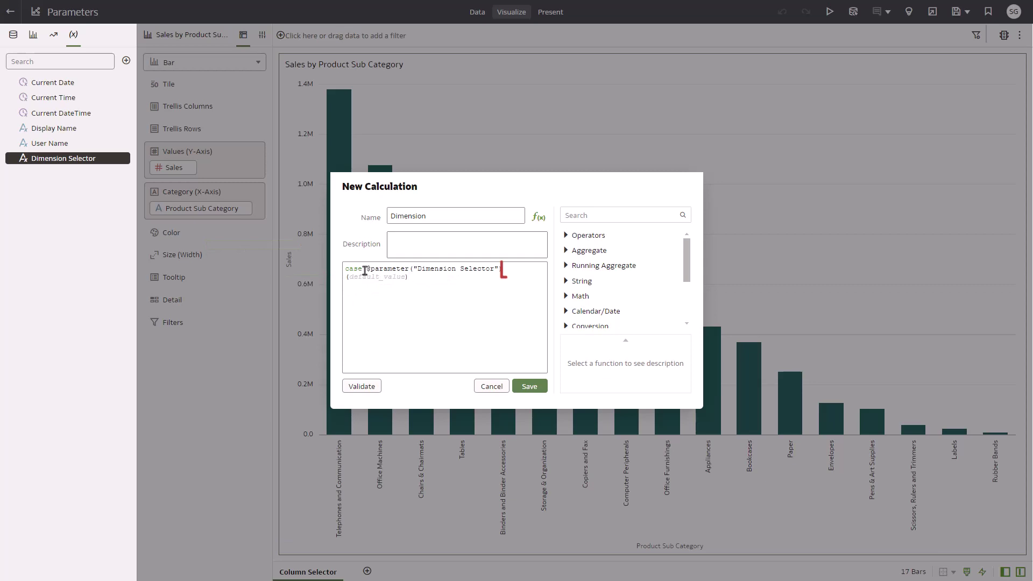
pyautogui.press('BackSpace')
pyautogui.write(')')
pyautogui.press('Return')
# - Add WHEN lines mapping Product Sub Category, Order Priority and Customer Segment to their columns
pyautogui.write("When 'Product Sub Category'")
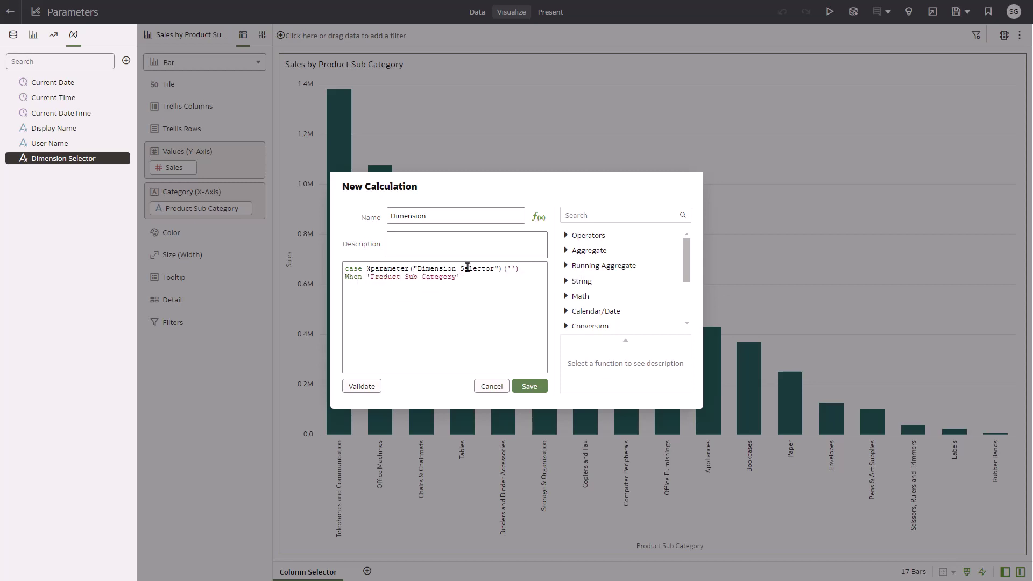
pyautogui.write(' then Prod')
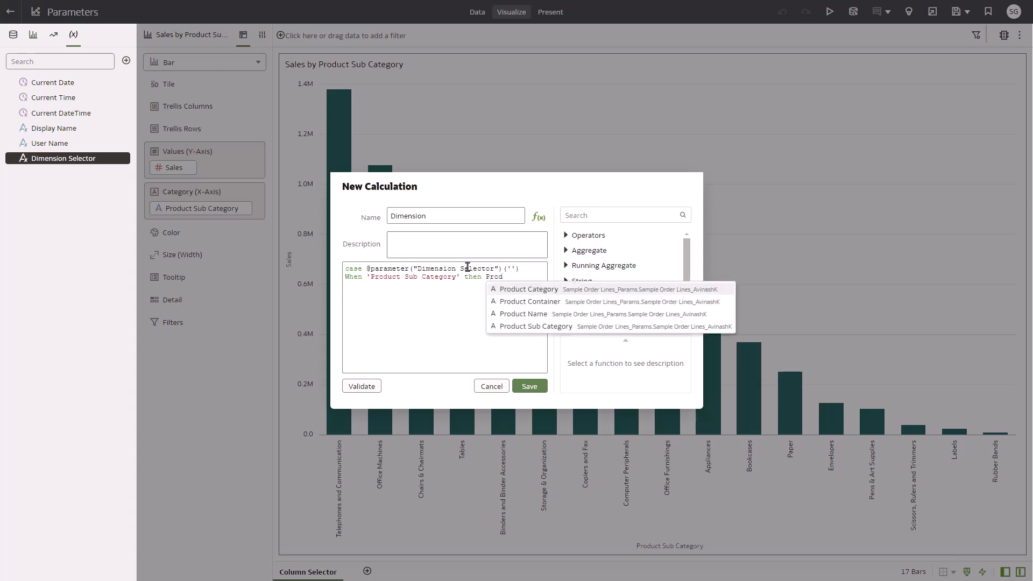
pyautogui.click(515, 326)
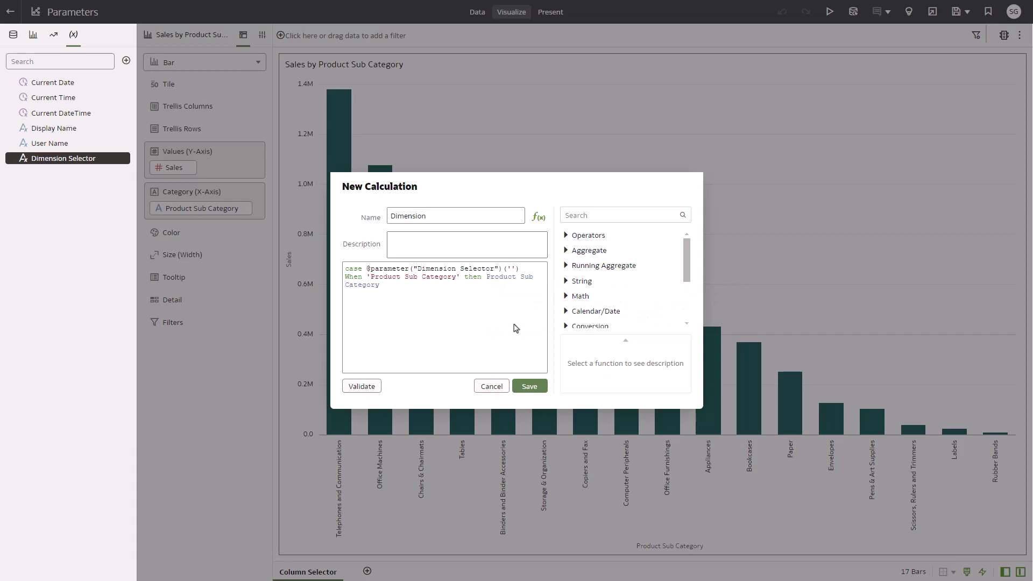
pyautogui.press('Return')
pyautogui.write("When 'Order Priority' then Order")
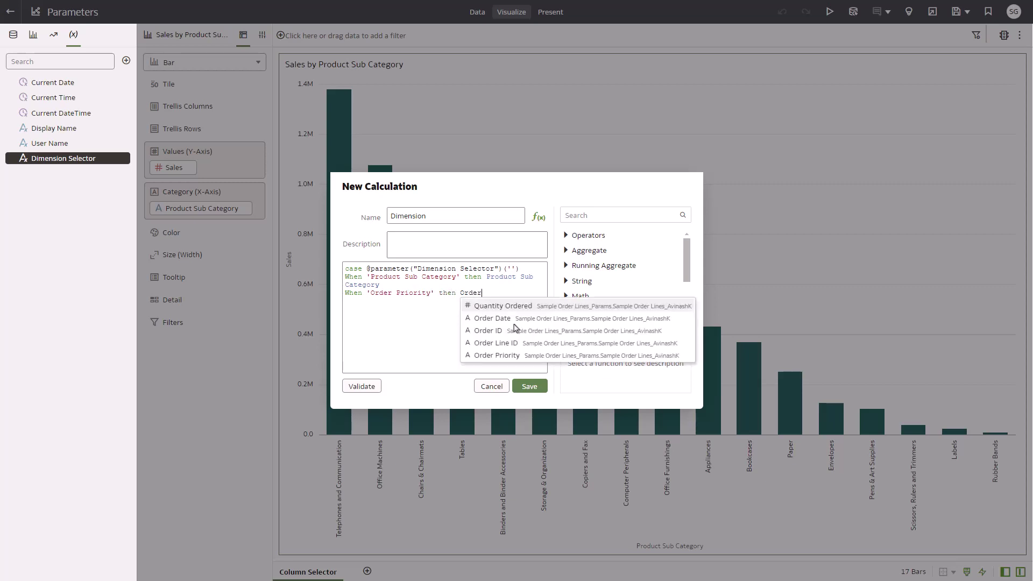
pyautogui.click(510, 356)
pyautogui.press('Return')
pyautogui.write('When ')
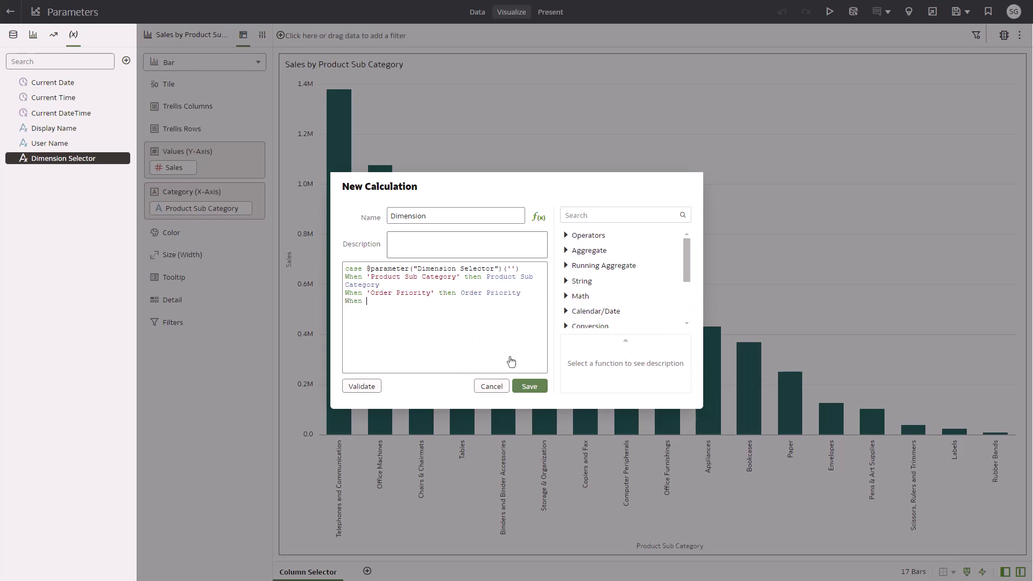
pyautogui.write("'Customer Segment' then Cust")
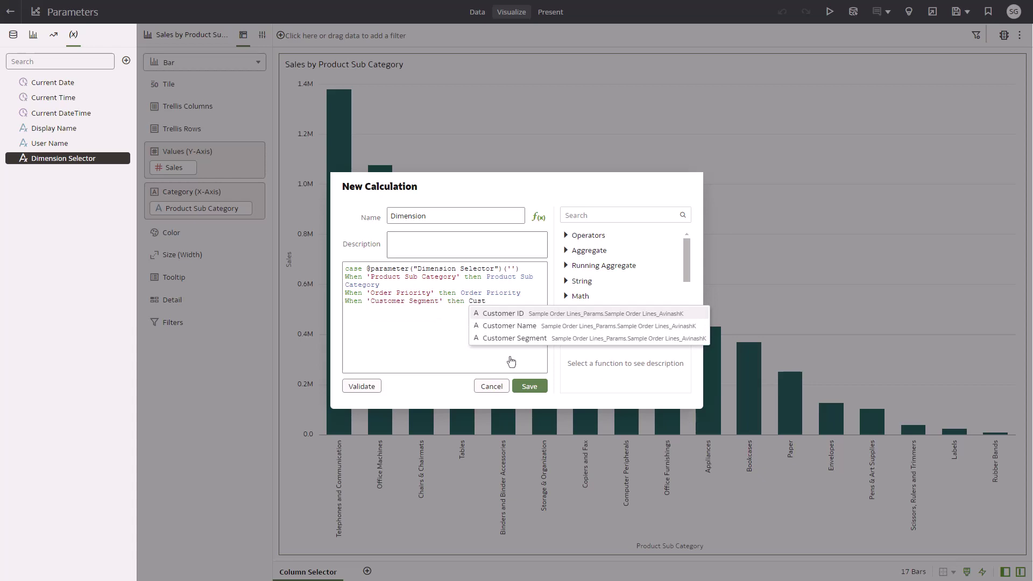
pyautogui.click(504, 339)
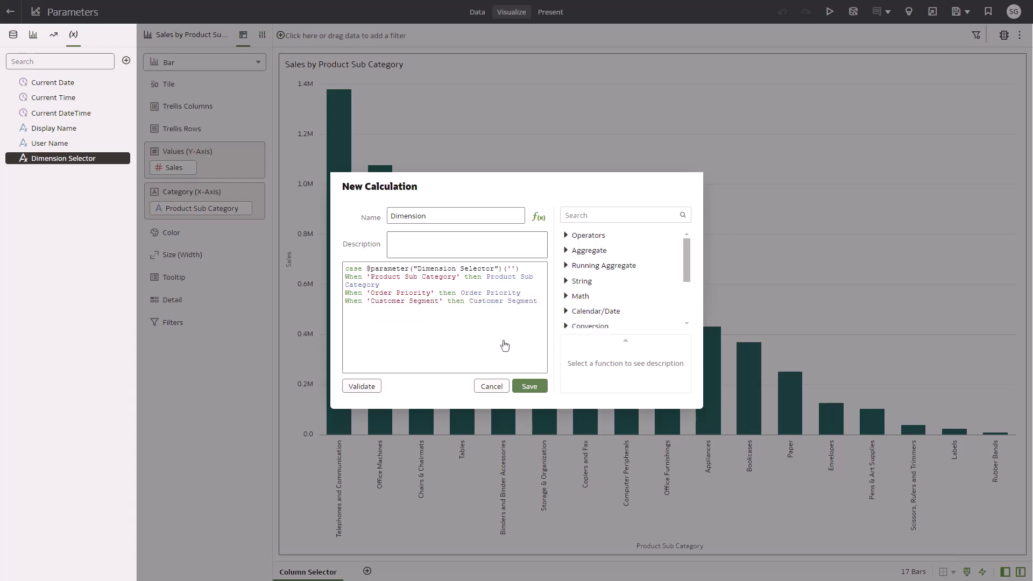
# - Finish with ELSE Ship Mode, validate the formula and save the Dimension calculation
pyautogui.press('Return')
pyautogui.write('Else Ship')
pyautogui.click(492, 348)
pyautogui.click(362, 387)
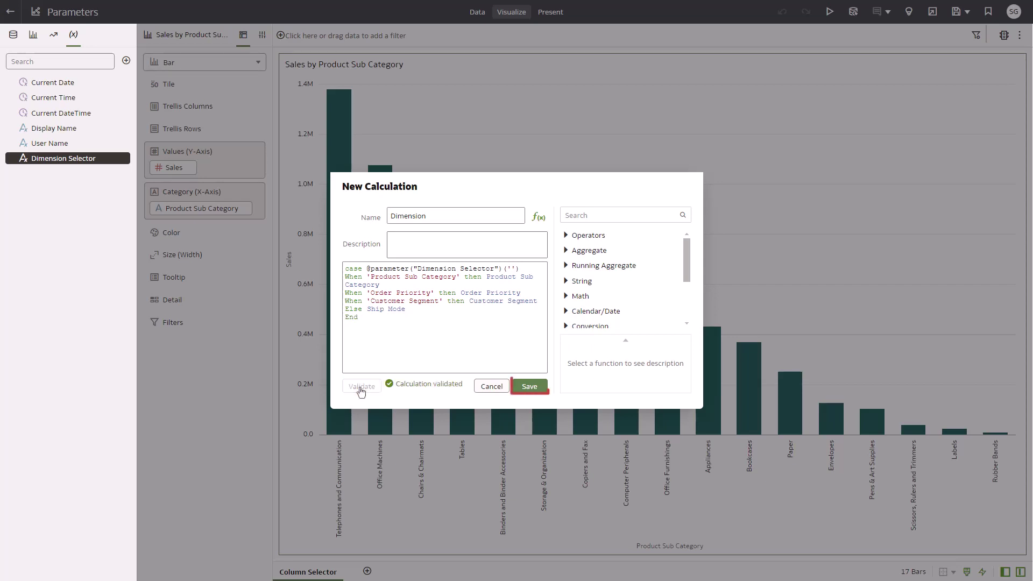
pyautogui.click(529, 386)
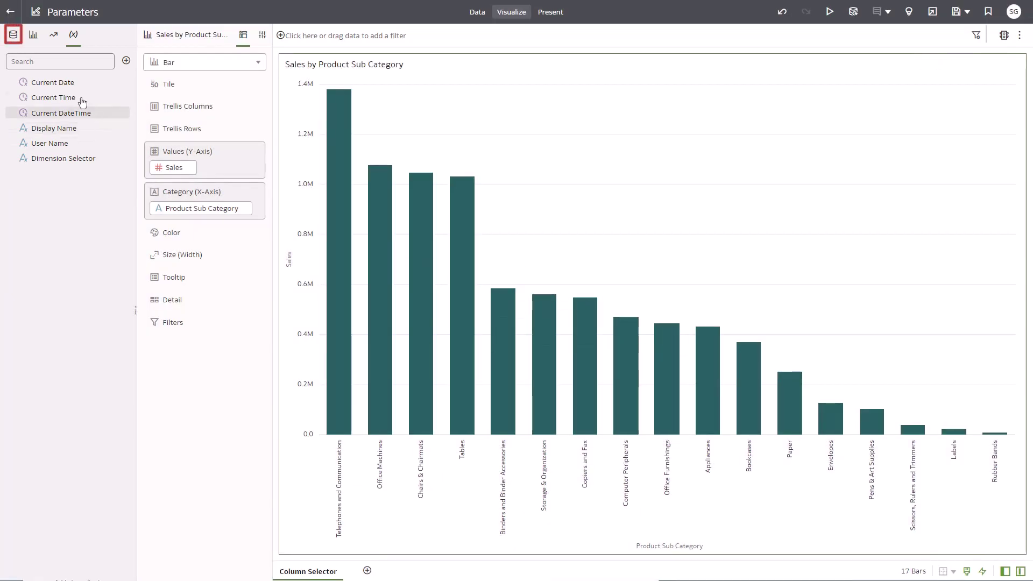
# - Drag the Dimension calculation from My Calculations onto the chart's Category (X-Axis)
pyautogui.click(14, 36)
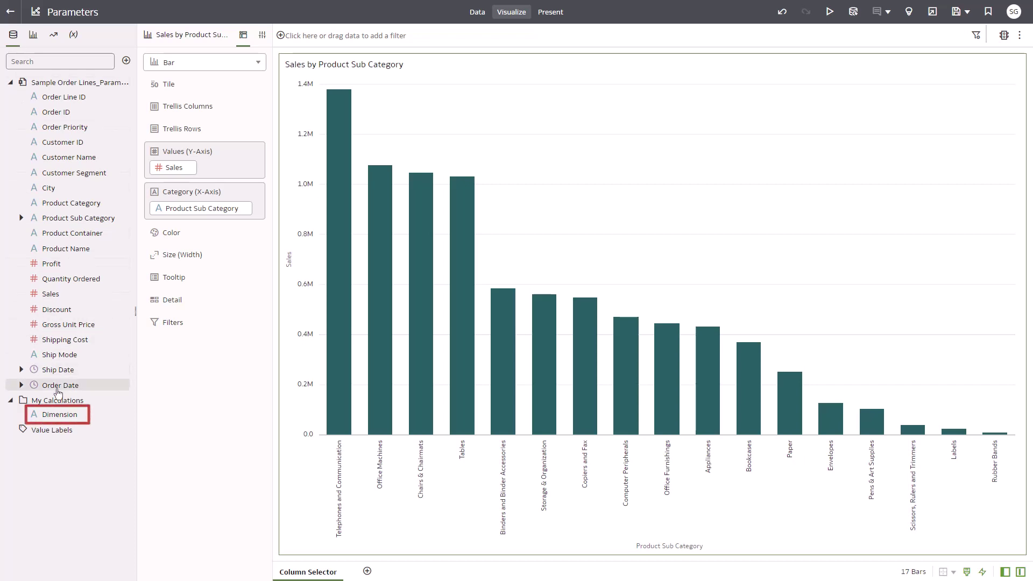
pyautogui.click(60, 417)
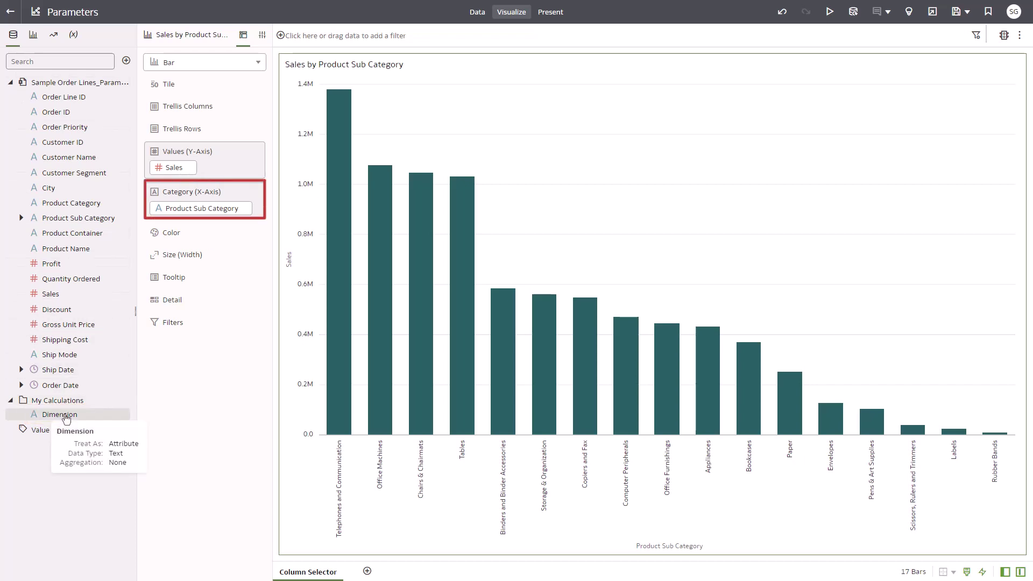
pyautogui.moveTo(60, 417)
pyautogui.mouseDown()
pyautogui.moveTo(119, 381)
pyautogui.moveTo(160, 208)
pyautogui.mouseUp()
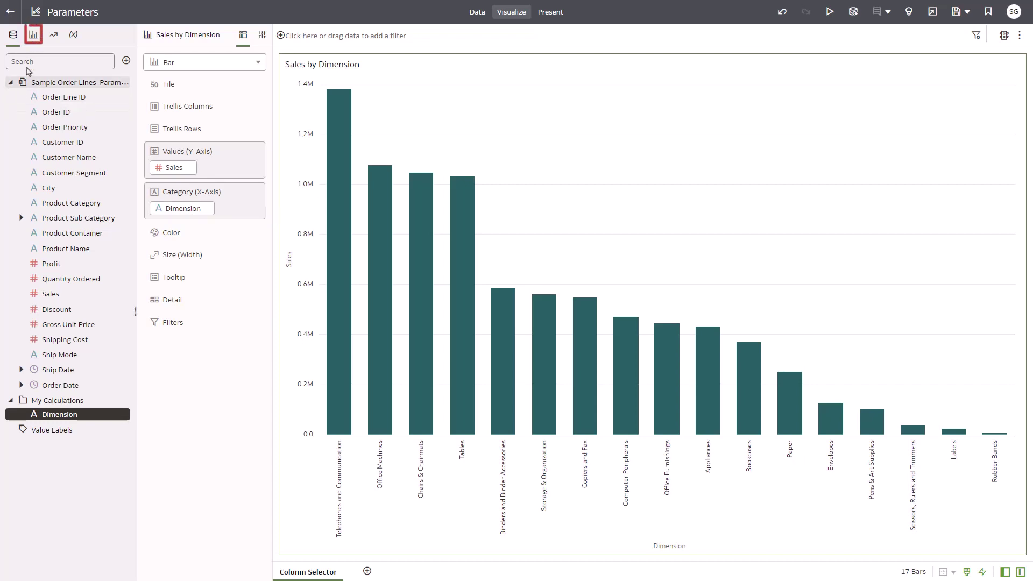
# - Place a Dashboard Filters control from Dashboard Controls above the Sales by Dimension chart
pyautogui.click(32, 34)
pyautogui.moveTo(116, 90); pyautogui.dragTo(119, 232)
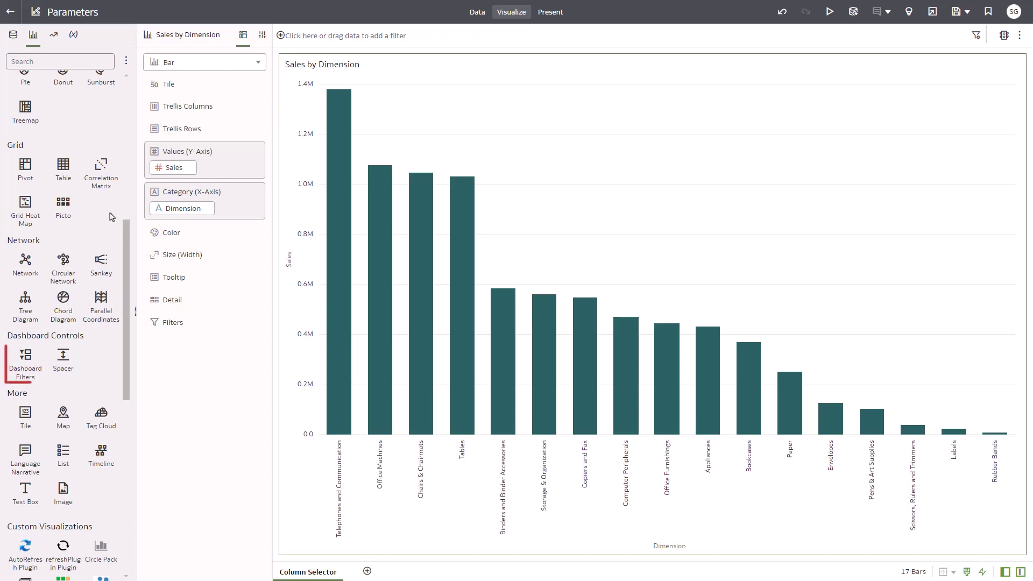
pyautogui.moveTo(32, 361); pyautogui.dragTo(439, 68)
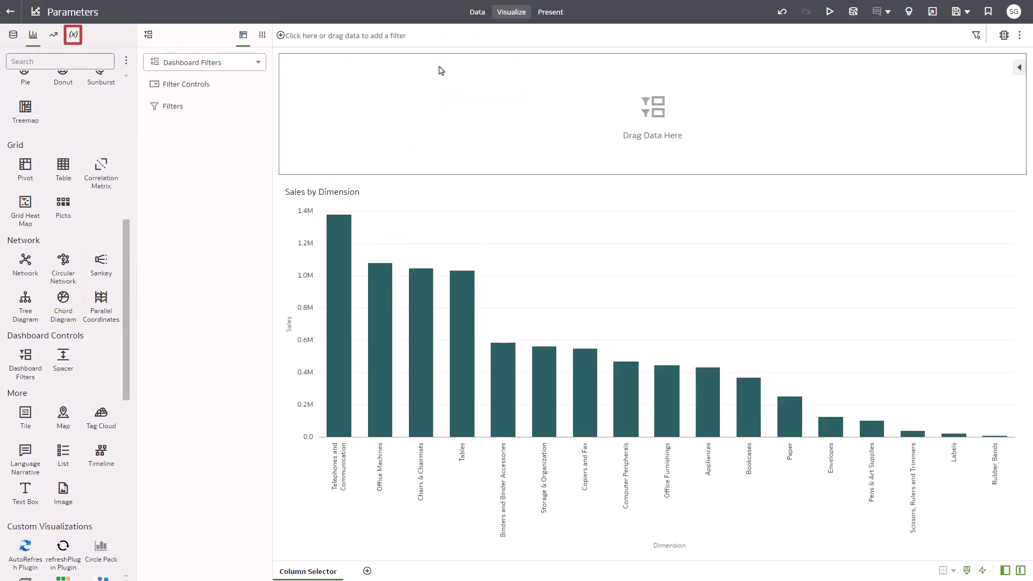
# - Drop Dimension Selector into the Dashboard Filters area and choose Customer Segment from it
pyautogui.click(74, 36)
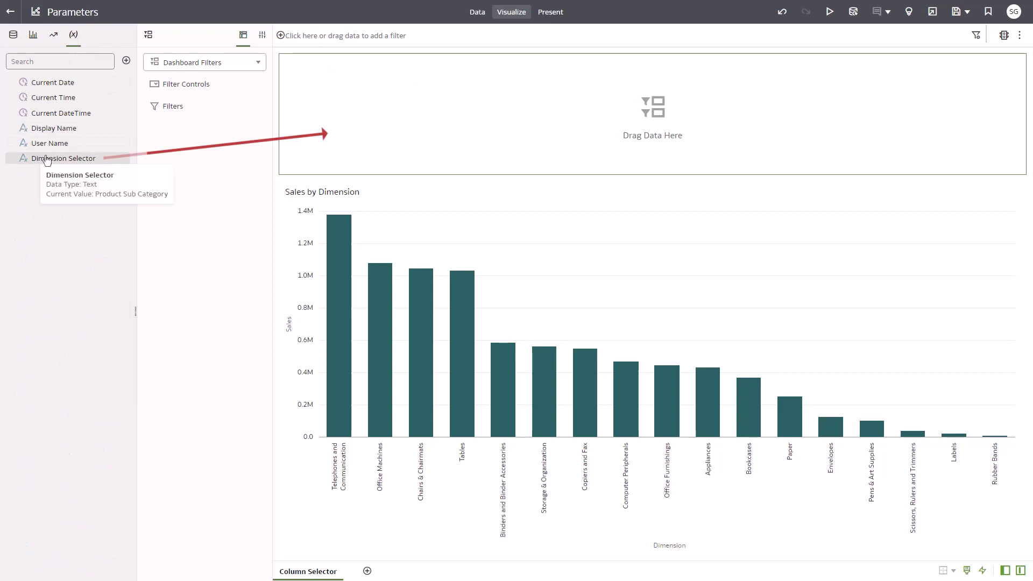
pyautogui.moveTo(47, 160); pyautogui.dragTo(315, 92)
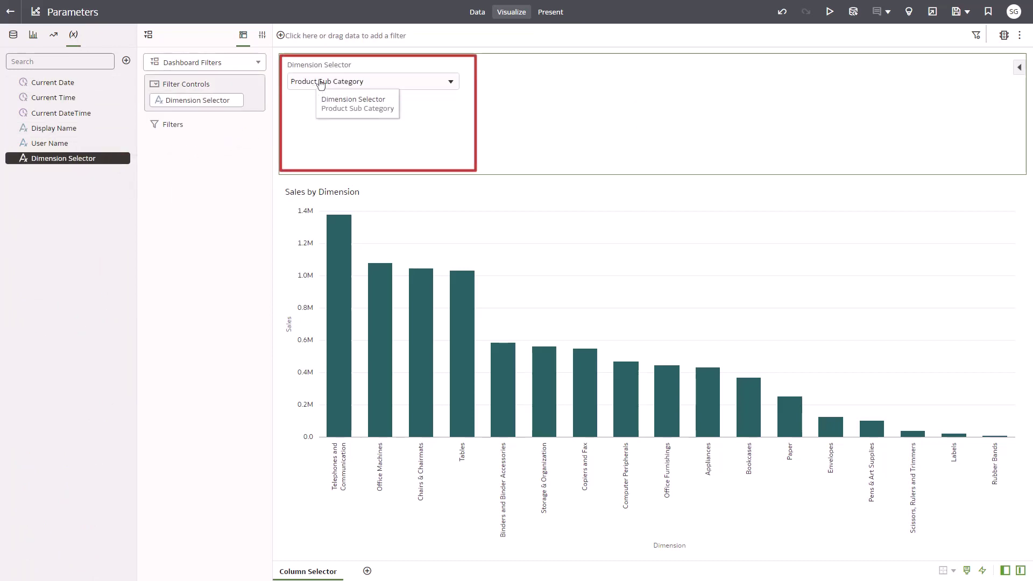
pyautogui.click(314, 82)
pyautogui.click(326, 118)
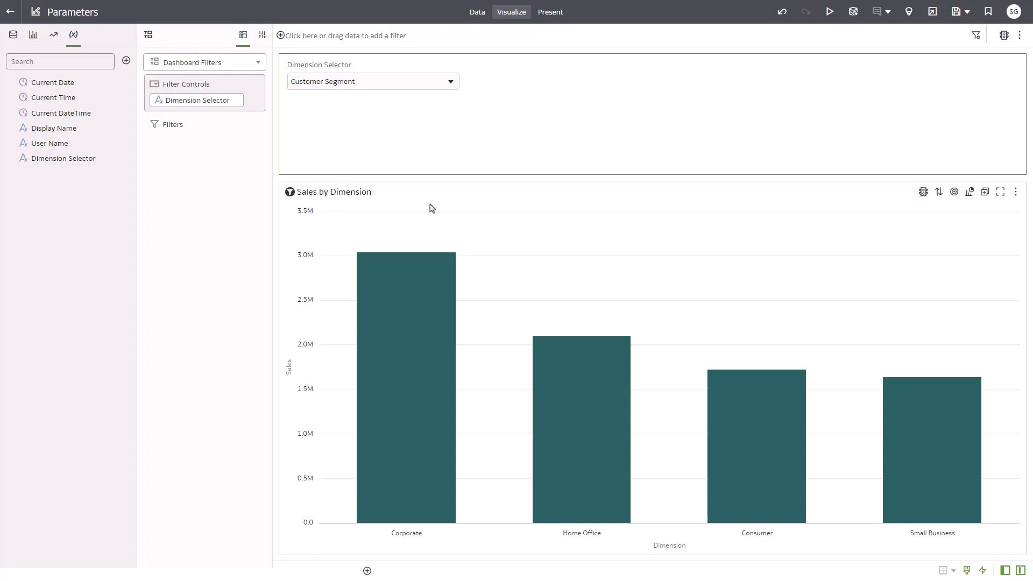
pyautogui.click(430, 208)
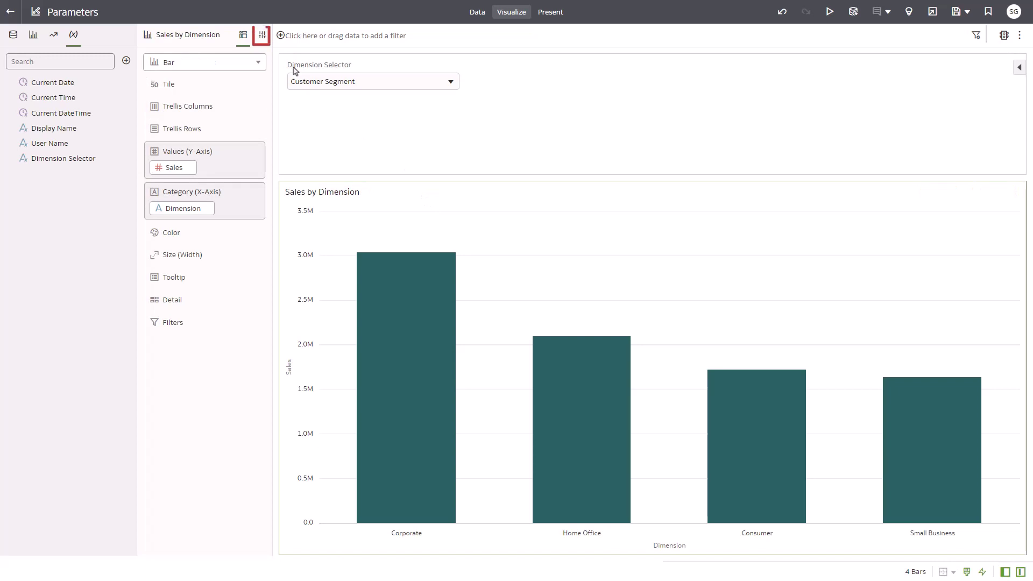
pyautogui.click(263, 37)
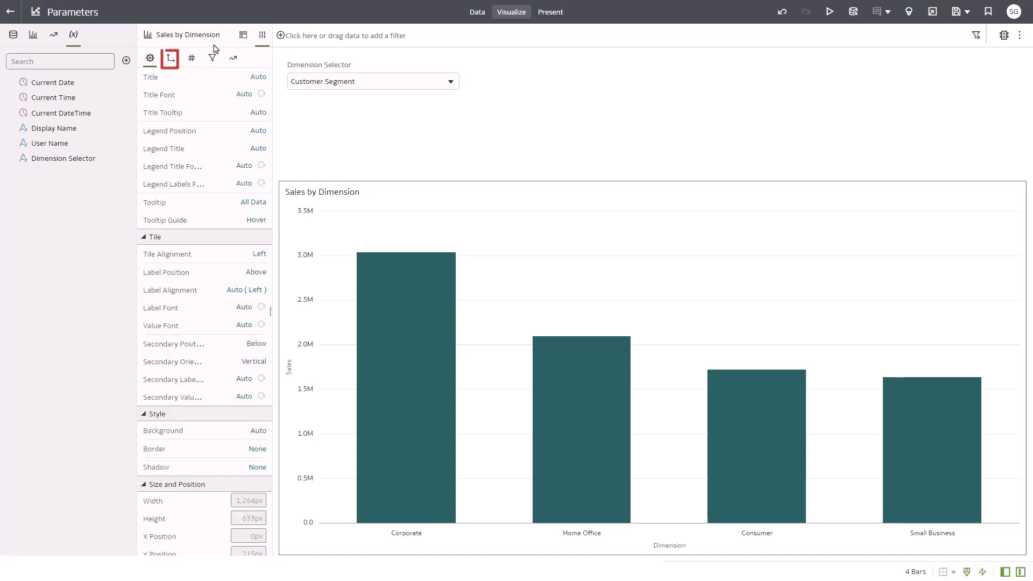
pyautogui.click(170, 60)
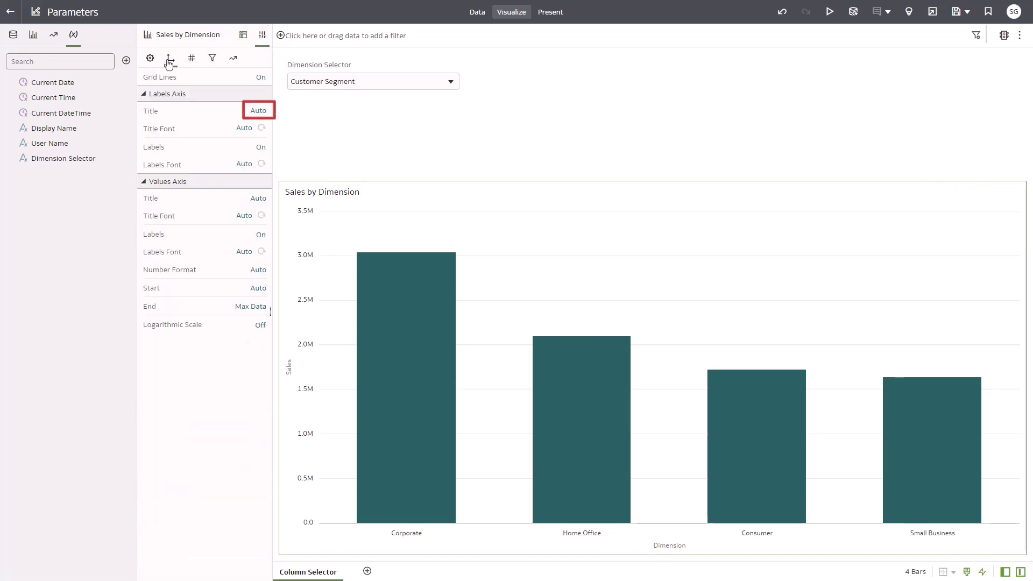
pyautogui.click(262, 117)
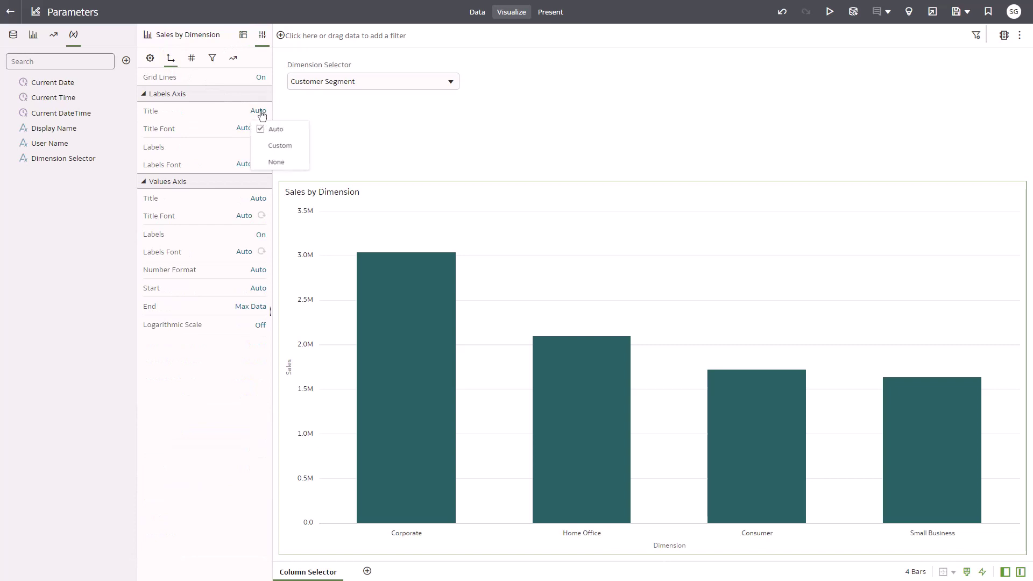
pyautogui.click(282, 148)
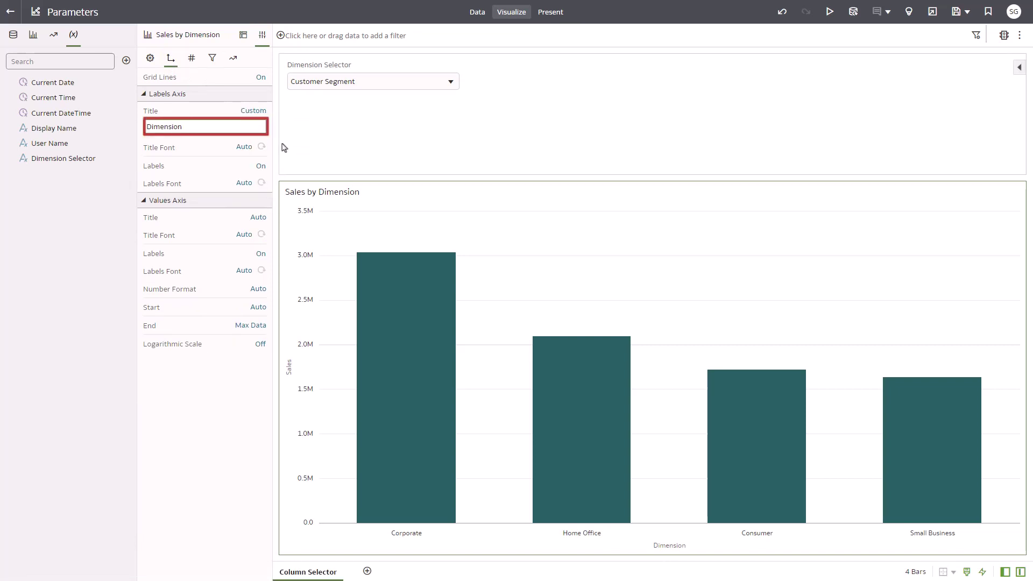
pyautogui.doubleClick(181, 129)
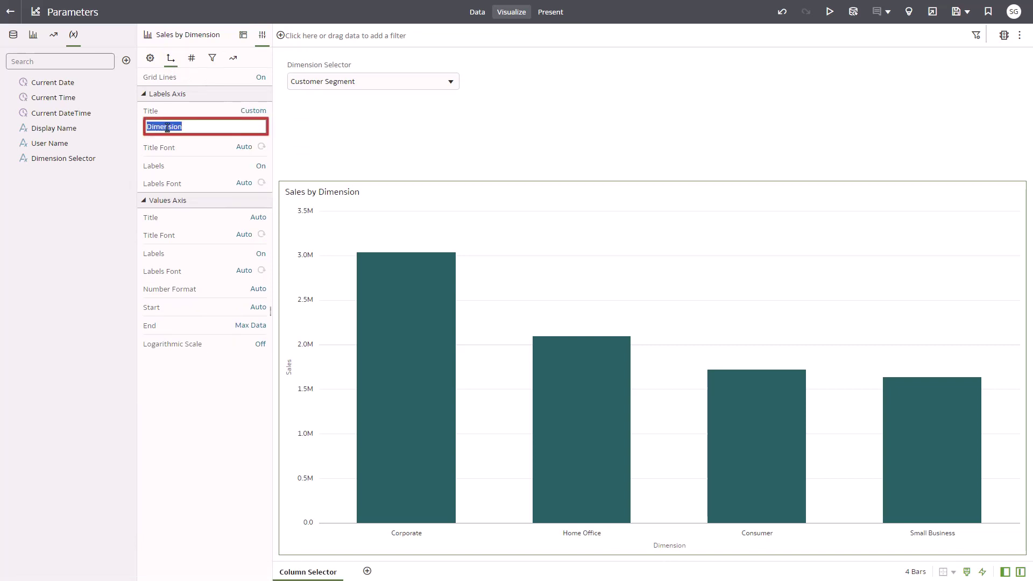
pyautogui.write('@parameter("Dimension Selector")')
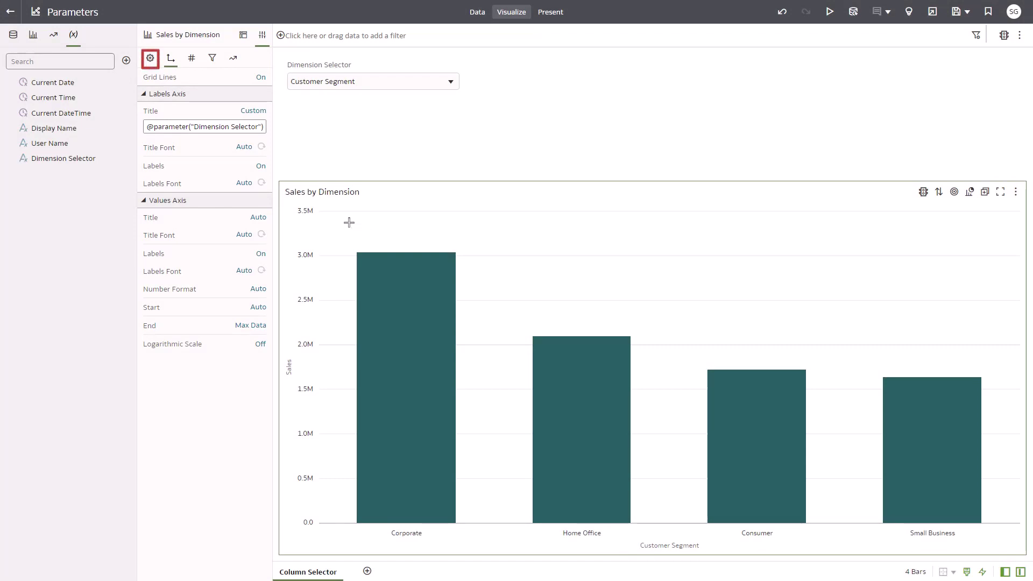
pyautogui.click(151, 60)
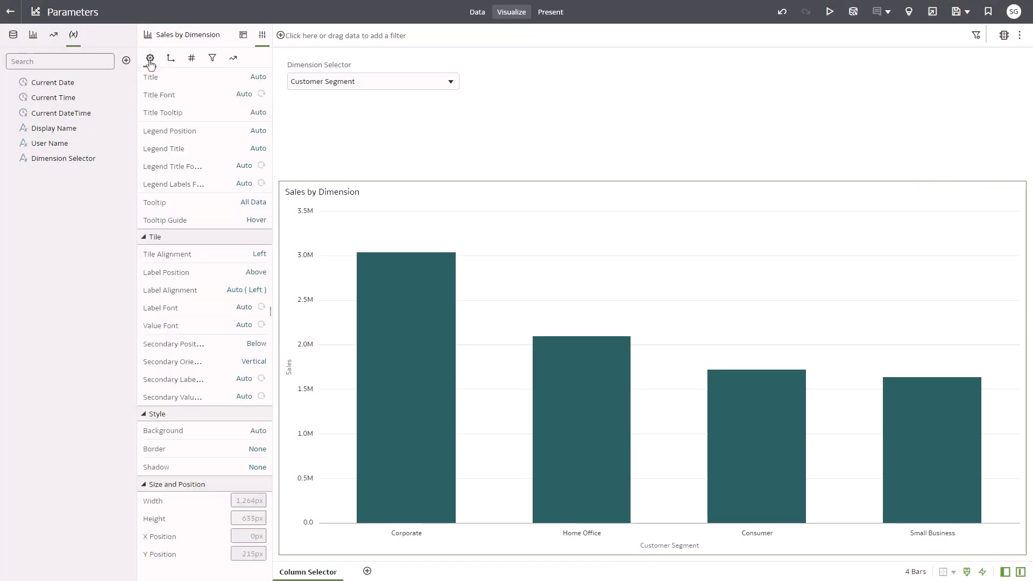
pyautogui.click(259, 79)
pyautogui.click(282, 117)
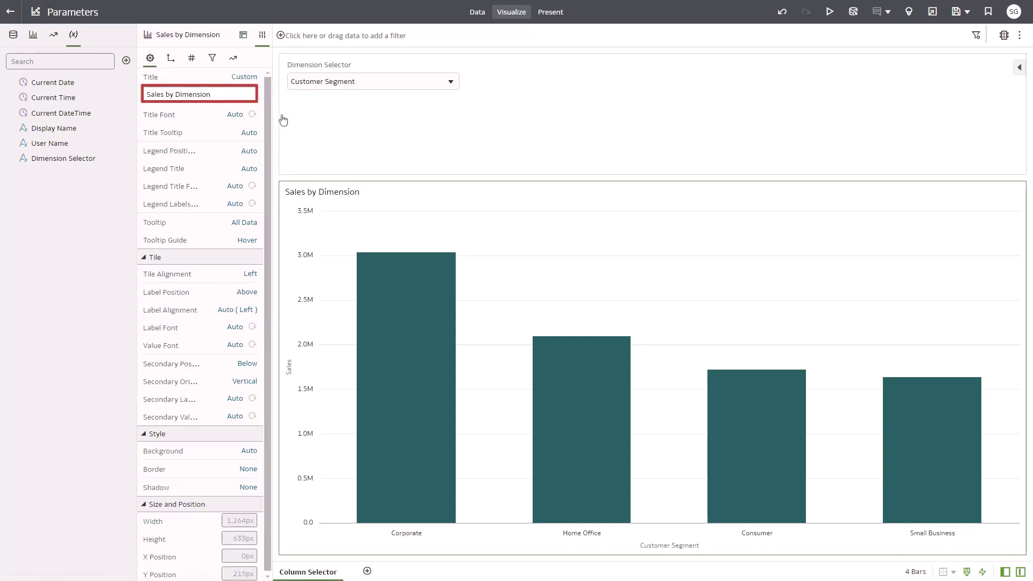
pyautogui.moveTo(211, 95); pyautogui.dragTo(160, 95)
pyautogui.press('BackSpace')
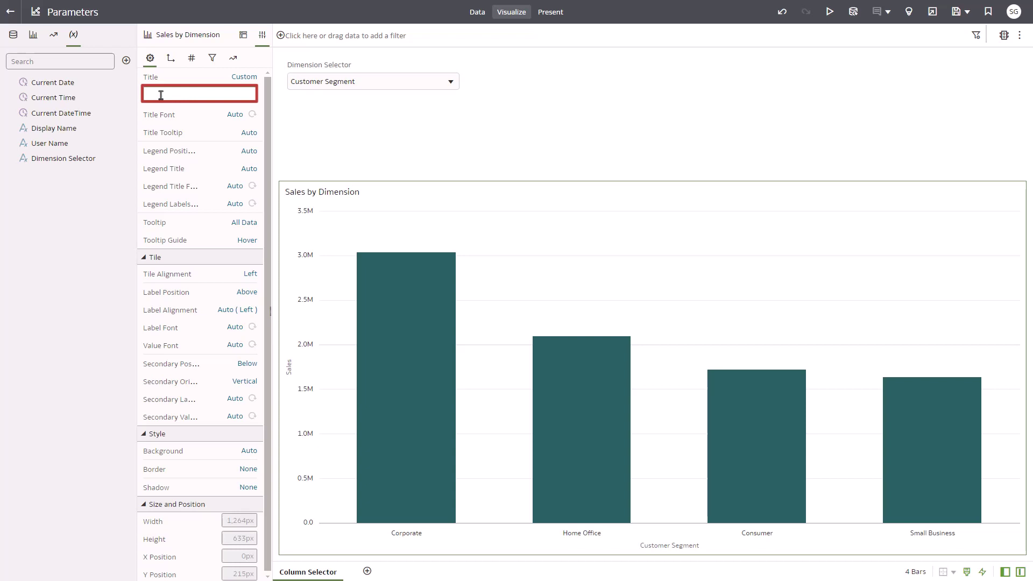
pyautogui.write('@parameter("Dimension Selector")')
pyautogui.press('Return')
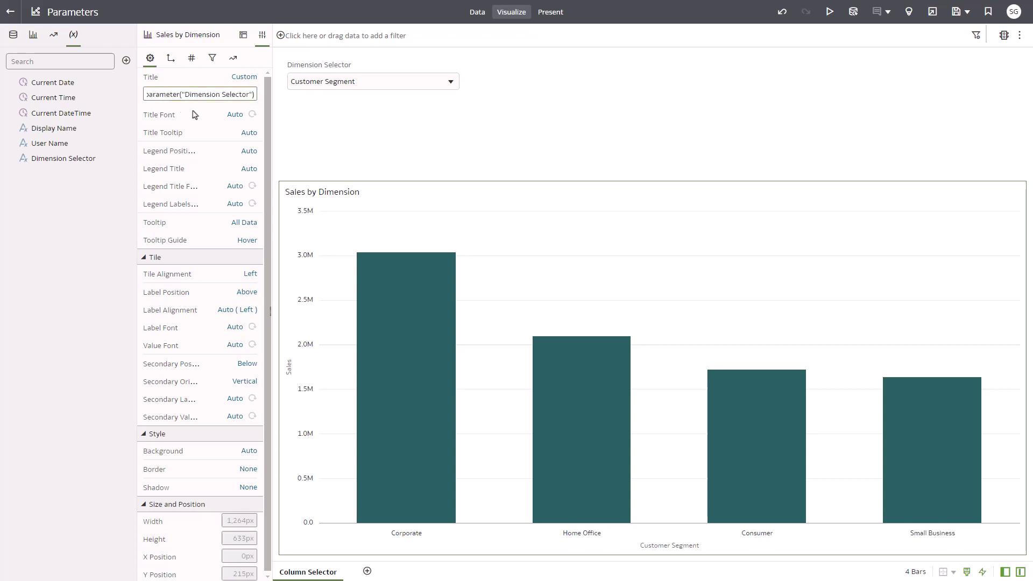
# - Set the Dimension Selector to Order Priority, then change it to Ship Mode
pyautogui.click(451, 83)
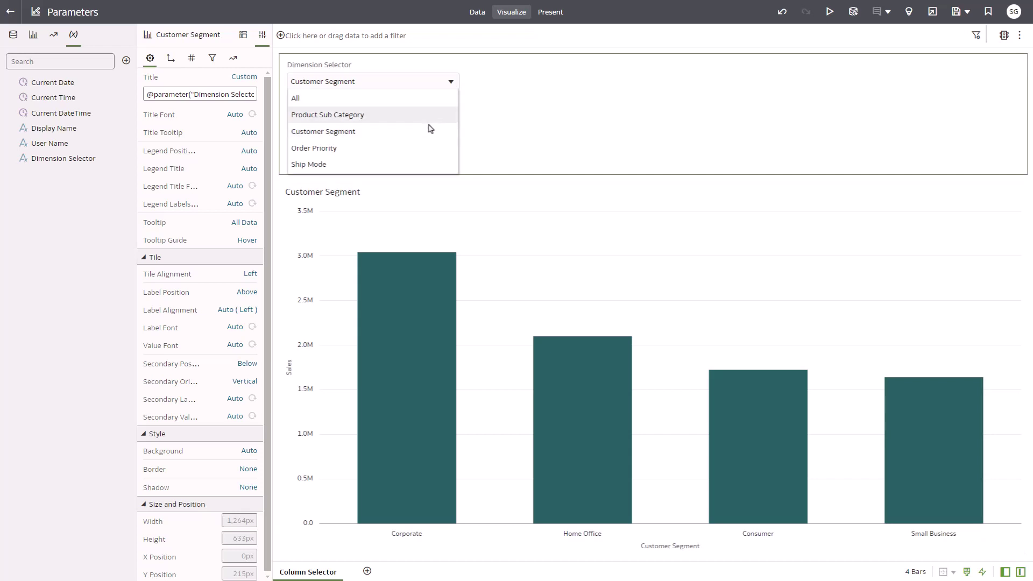
pyautogui.click(426, 149)
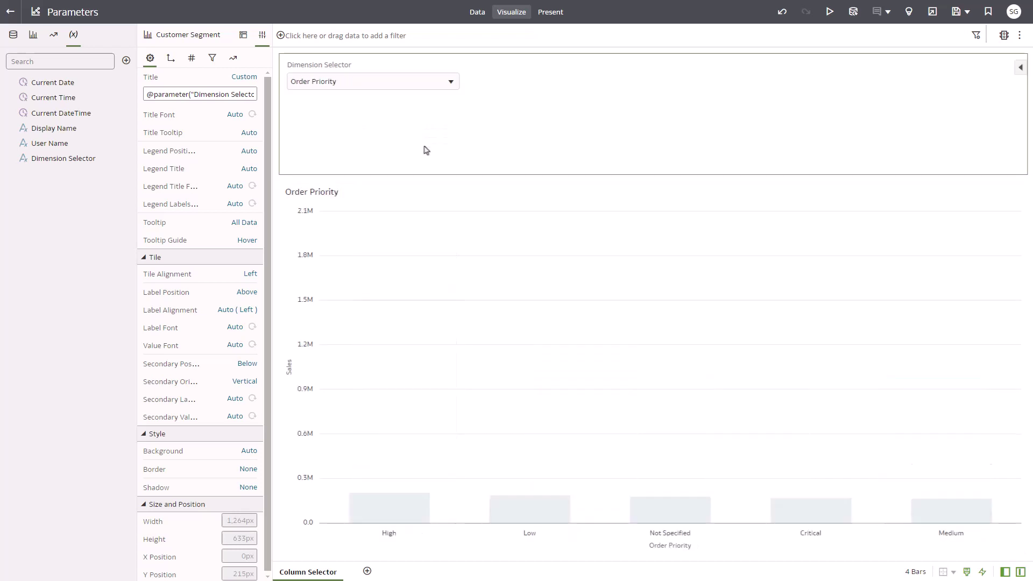
pyautogui.click(451, 82)
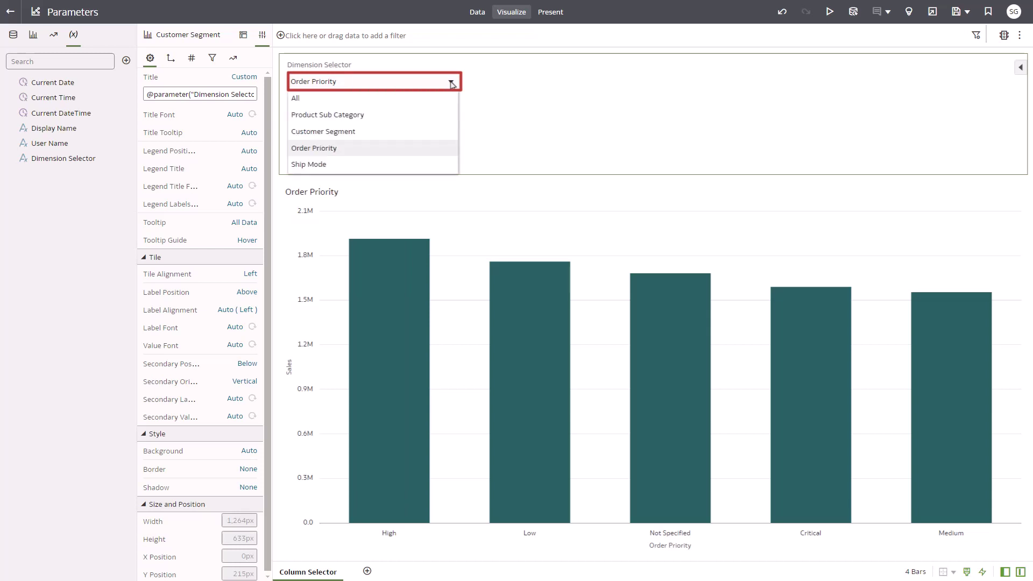
pyautogui.click(415, 164)
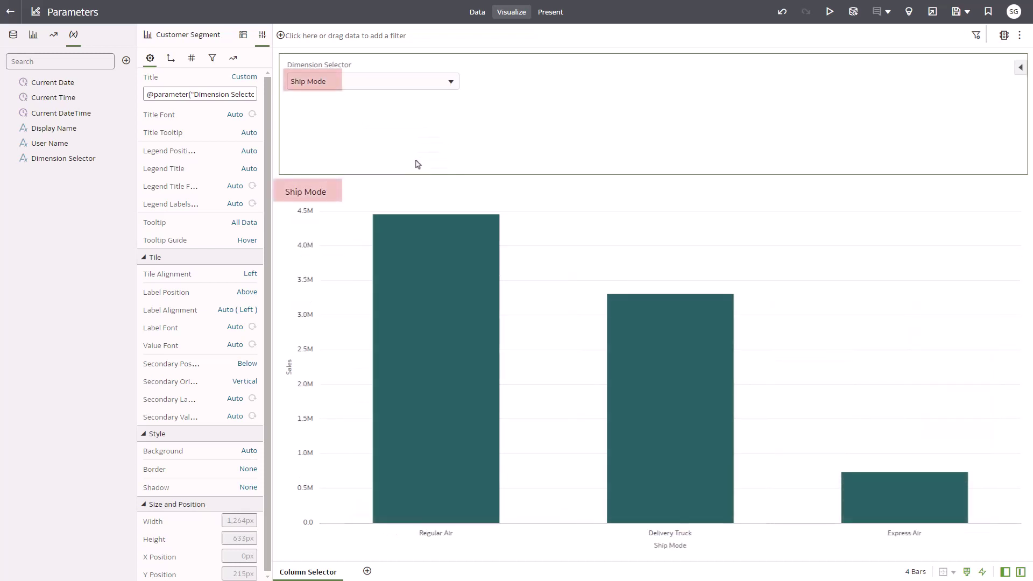